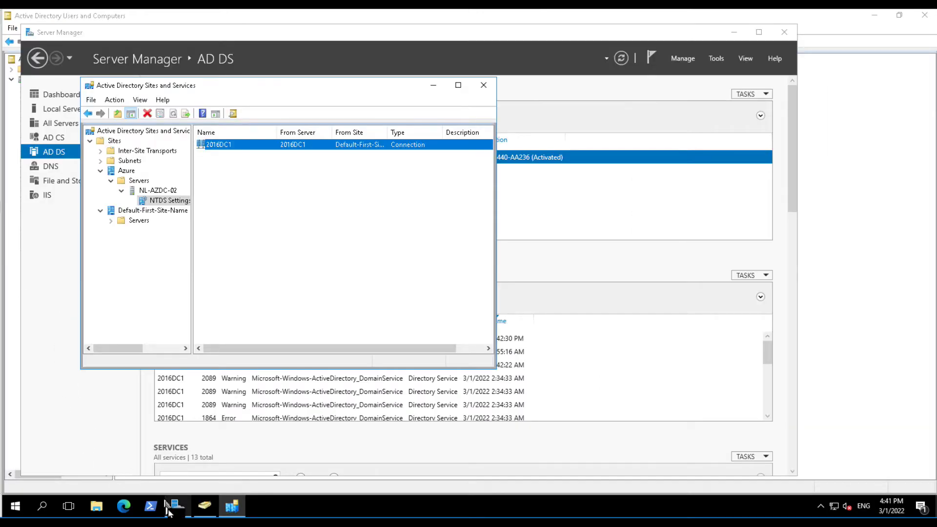
Switch to Active Directory Users and Computers and review the Account properties of the Linux Test user in NotSyncedToAAD
{"action": "mouse_move", "coordinate": [205, 513]}
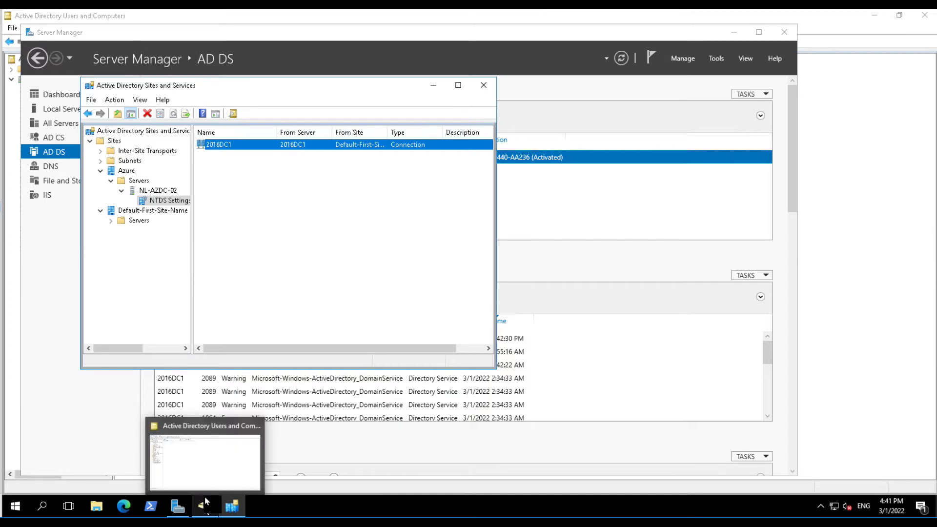
{"action": "left_click", "coordinate": [218, 470]}
{"action": "left_click", "coordinate": [146, 75]}
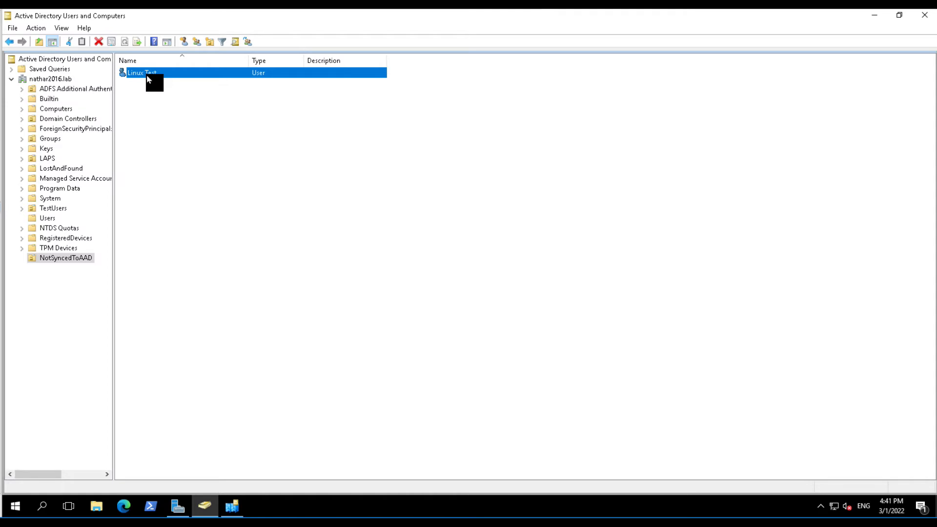
{"action": "left_click_drag", "start_coordinate": [163, 78], "coordinate": [81, 261]}
{"action": "left_click_drag", "start_coordinate": [80, 259], "coordinate": [171, 82]}
{"action": "double_click", "coordinate": [156, 78]}
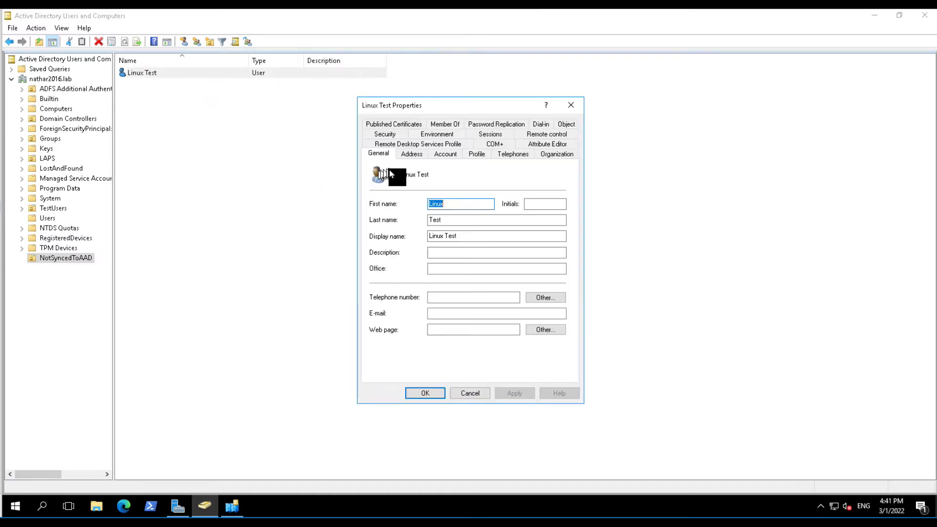
{"action": "left_click", "coordinate": [452, 156]}
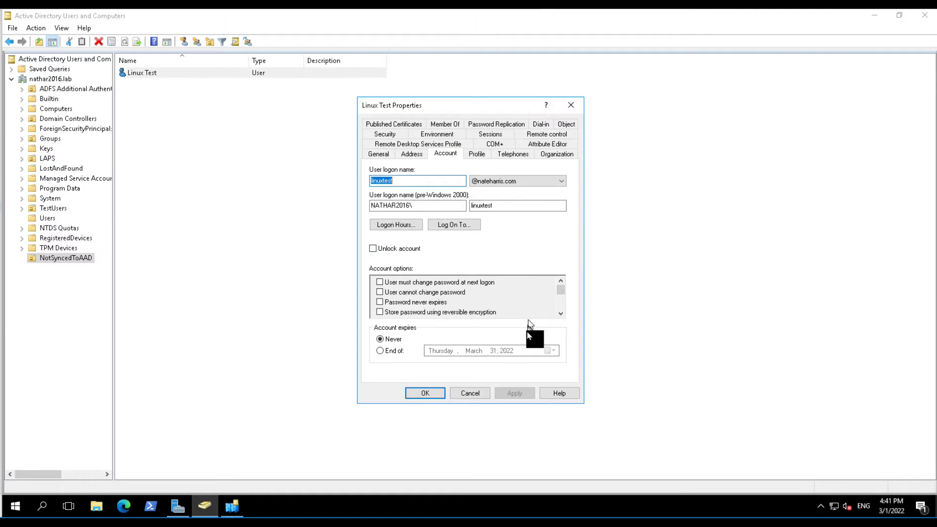
{"action": "left_click", "coordinate": [471, 395]}
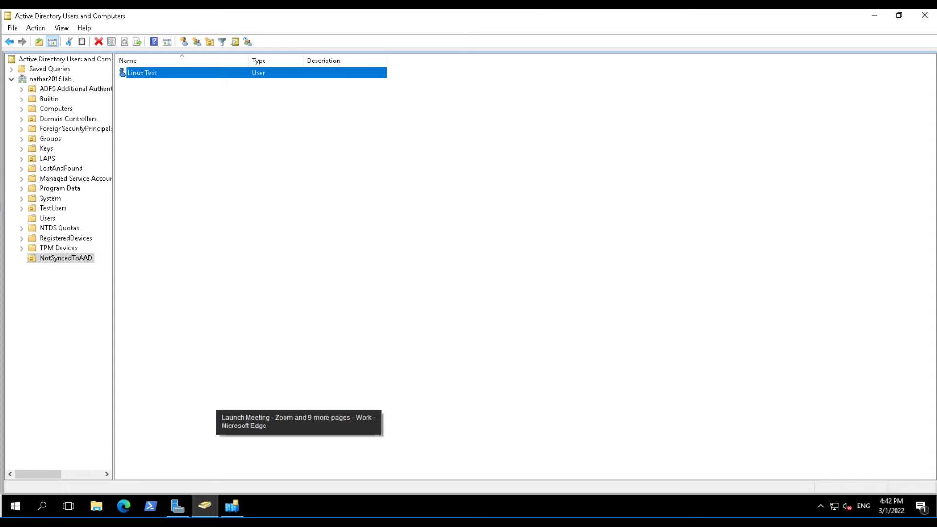
Switch to Microsoft Edge and view the Azure Active Directory user list filtered to accounts that are not directory synced
{"action": "left_click", "coordinate": [299, 525]}
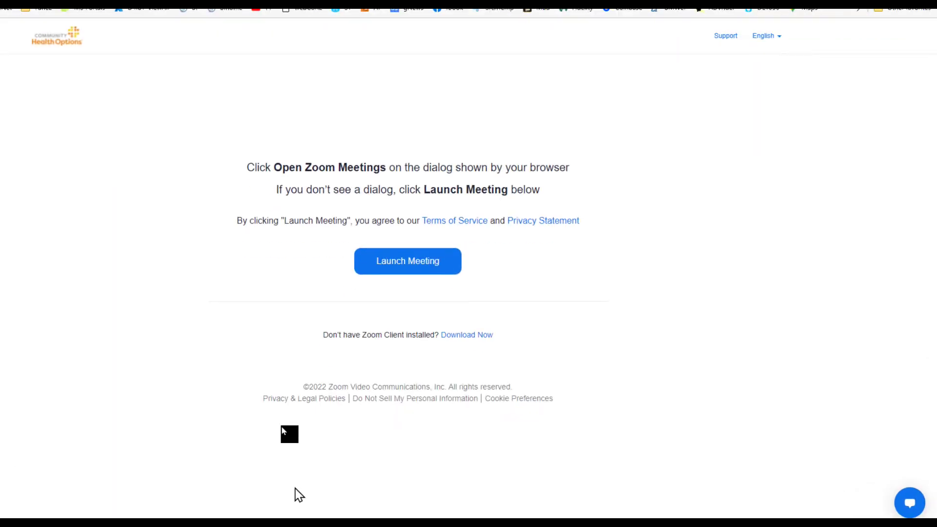
{"action": "key", "text": "ctrl+Tab"}
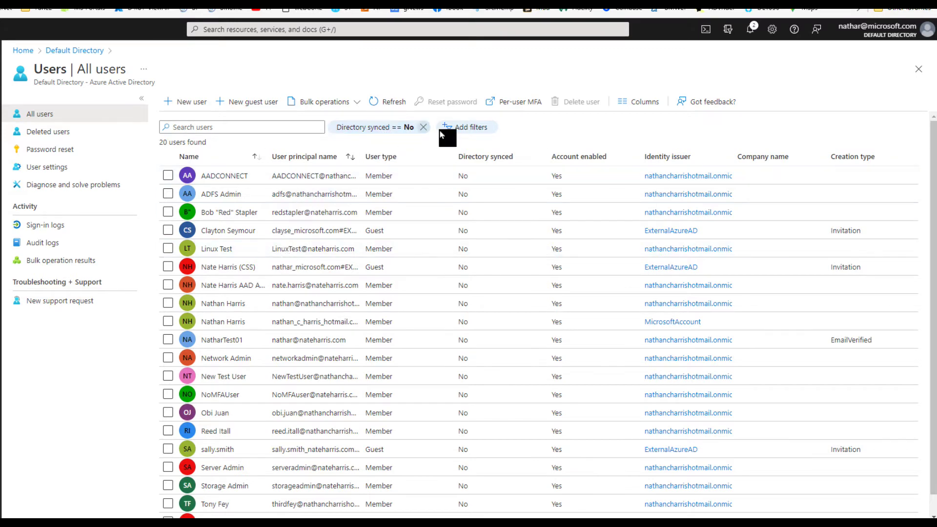
{"action": "left_click", "coordinate": [384, 107]}
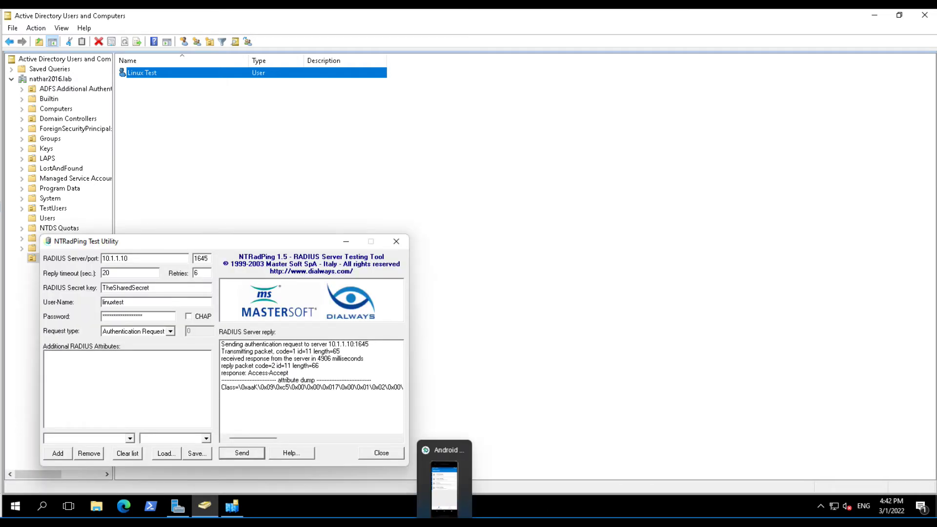
Bring up the Authenticator phone emulator and NTRadPing over the Wireshark capture, send the linuxtest authentication request to 10.1.1.10, and approve the sign-in
{"action": "left_click", "coordinate": [441, 481]}
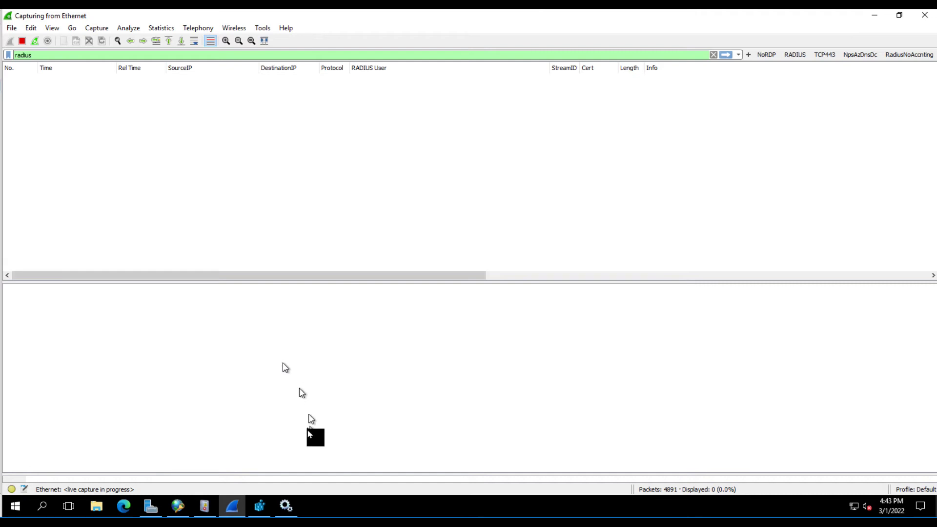
{"action": "left_click", "coordinate": [446, 524]}
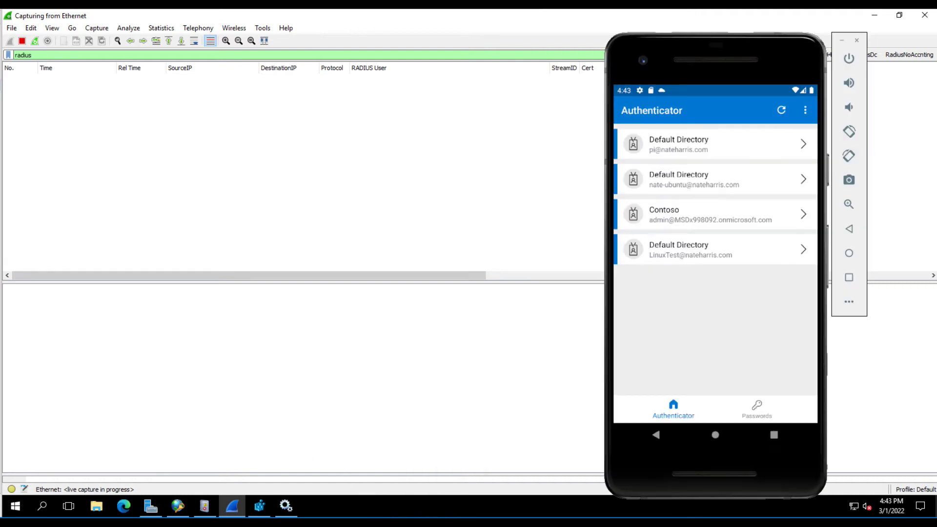
{"action": "left_click", "coordinate": [468, 523]}
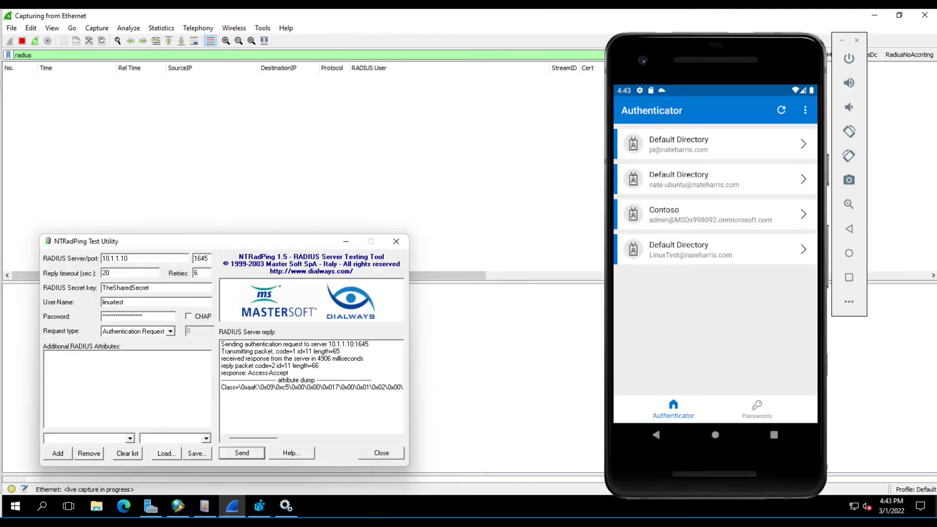
{"action": "left_click", "coordinate": [244, 454]}
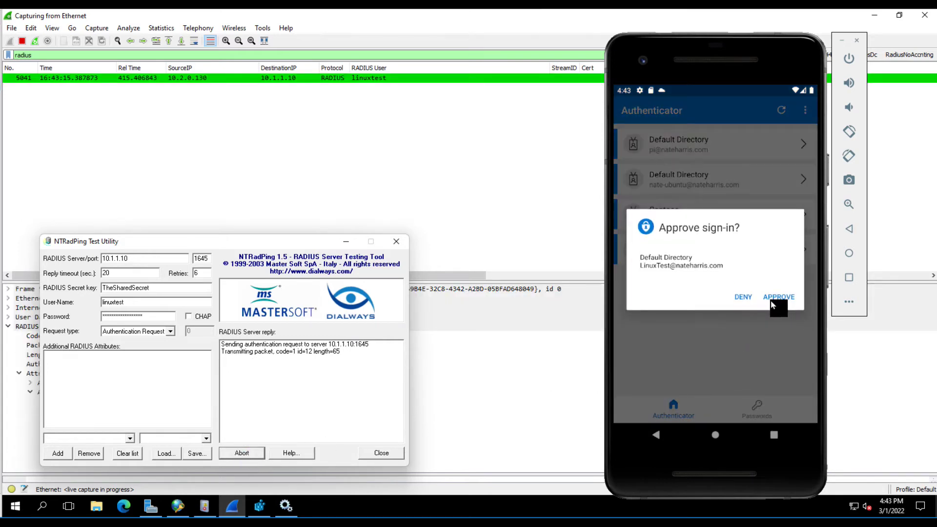
{"action": "left_click", "coordinate": [772, 299]}
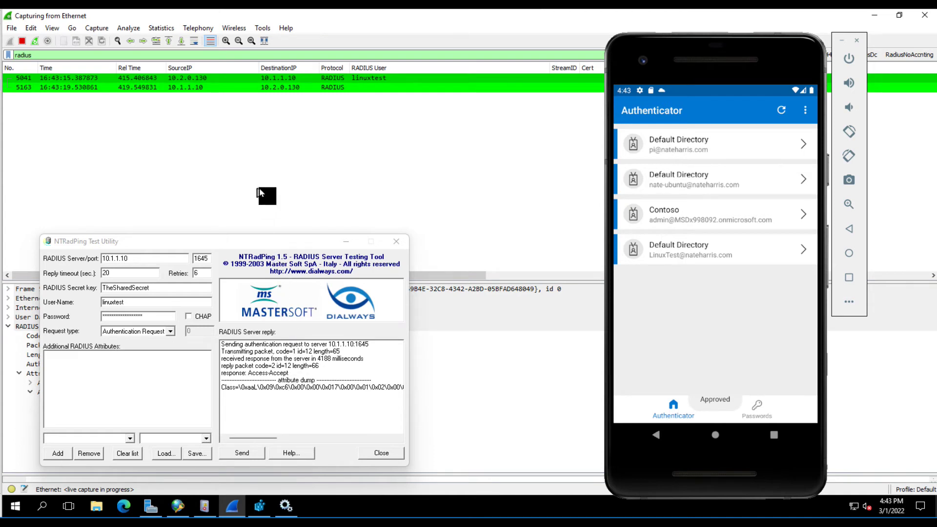
Inspect the linuxtest RADIUS Access-Request packet and its User-Password attribute in Wireshark
{"action": "left_click", "coordinate": [375, 78]}
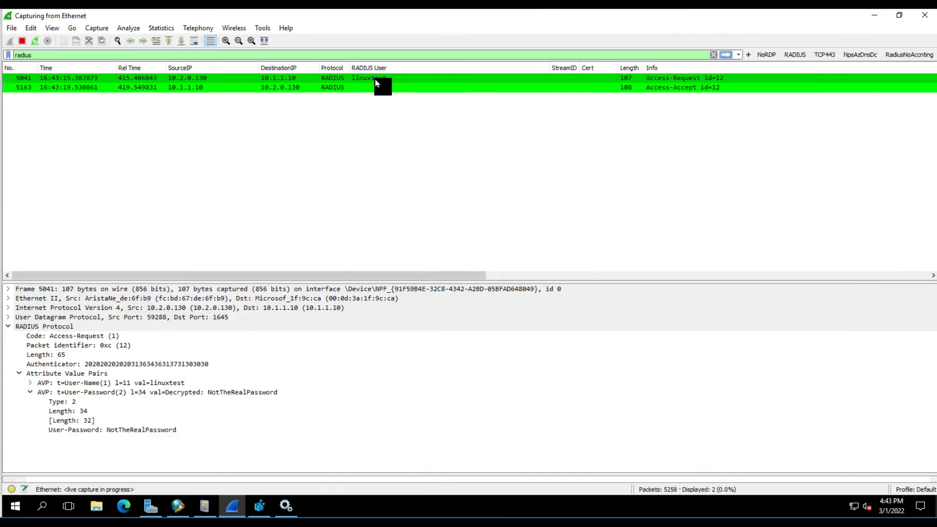
{"action": "left_click", "coordinate": [81, 80]}
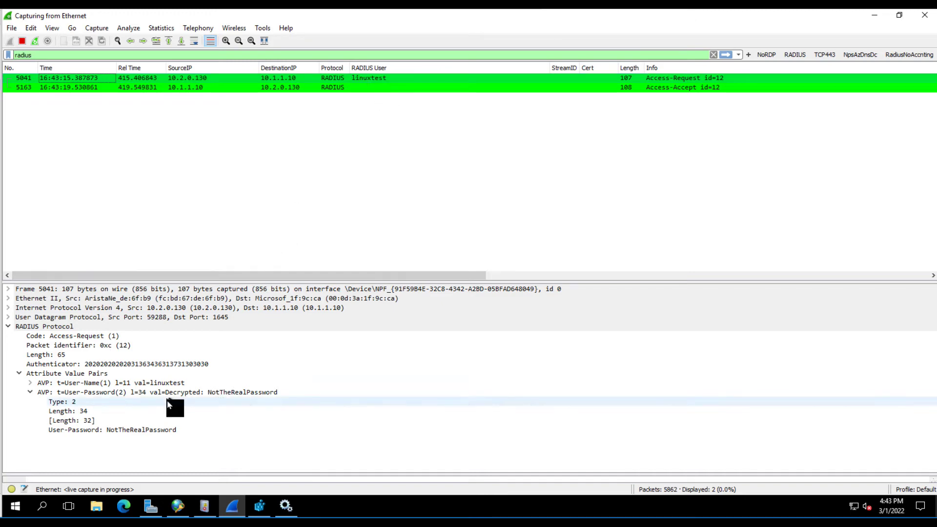
{"action": "left_click", "coordinate": [199, 393]}
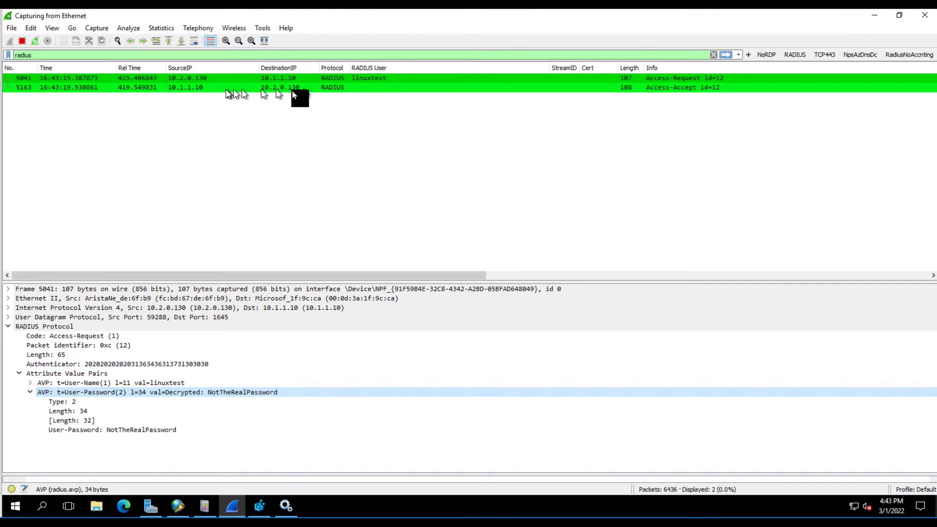
Apply the saved NpsAzDnsDc display filter and examine the DCERPC and DNS traffic following the linuxtest Access-Request
{"action": "left_click", "coordinate": [862, 55]}
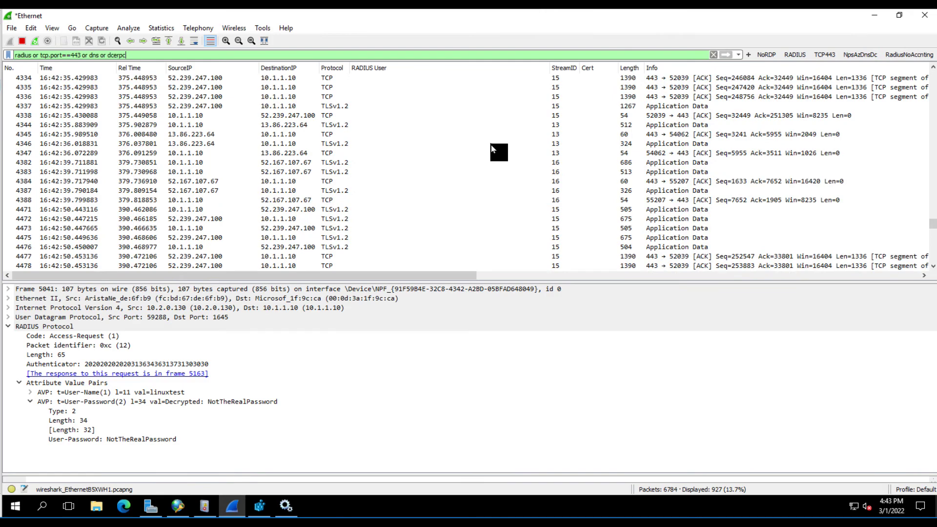
{"action": "scroll", "coordinate": [492, 149], "scroll_direction": "up", "scroll_amount": 2}
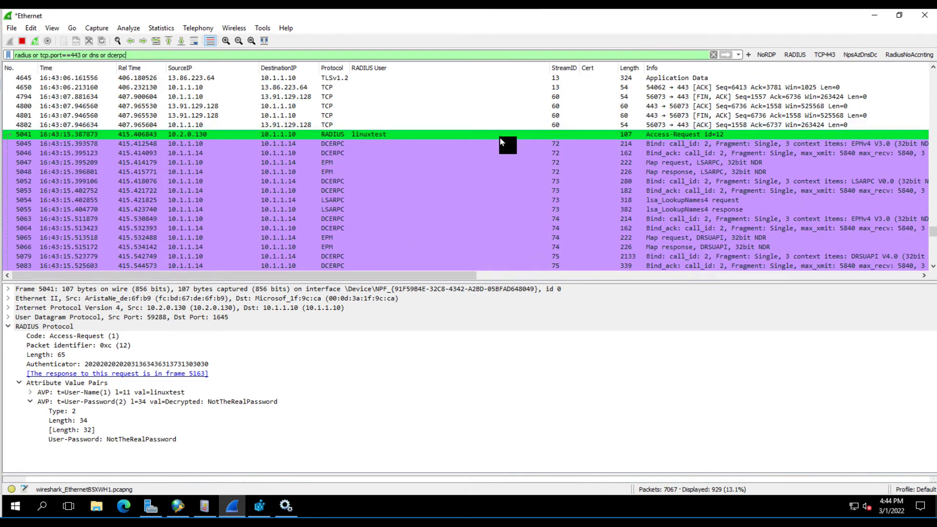
{"action": "left_click", "coordinate": [327, 145]}
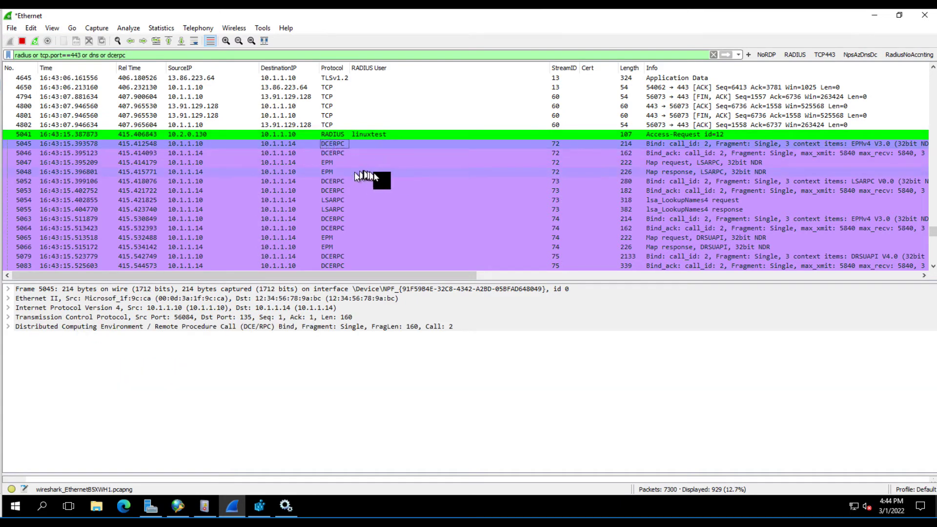
{"action": "scroll", "coordinate": [446, 181], "scroll_direction": "down", "scroll_amount": 4}
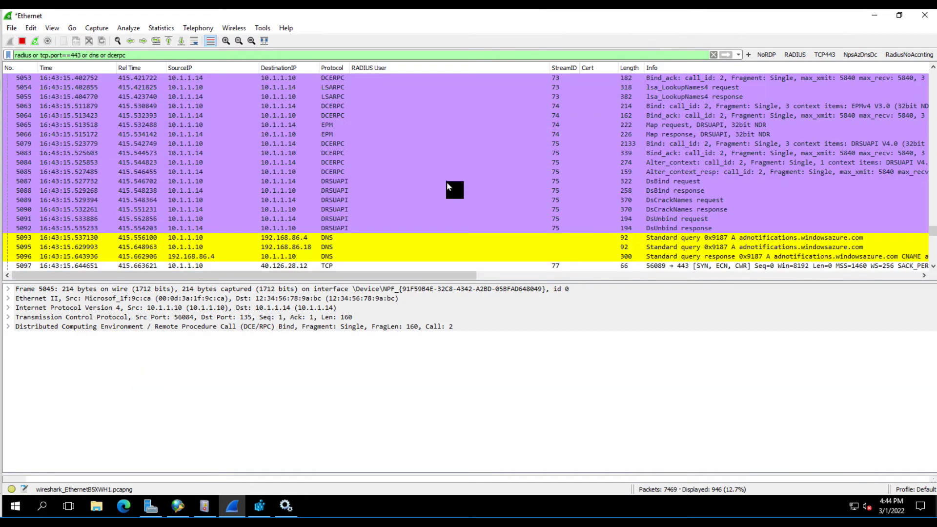
{"action": "scroll", "coordinate": [447, 182], "scroll_direction": "up", "scroll_amount": 2}
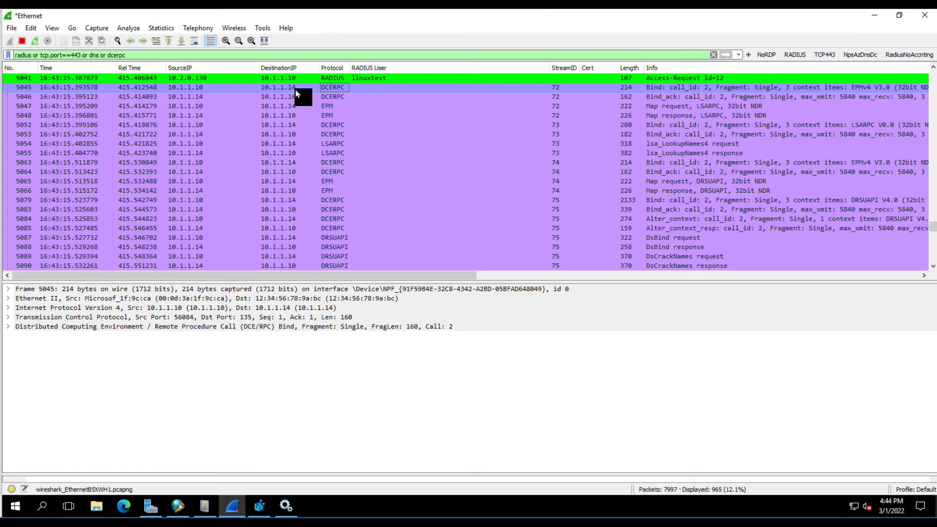
{"action": "scroll", "coordinate": [313, 128], "scroll_direction": "down", "scroll_amount": 1}
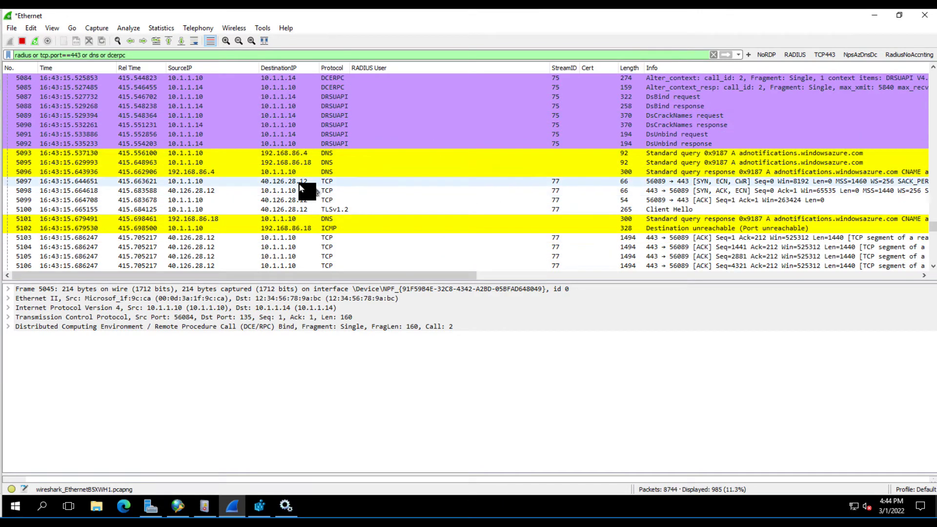
Inspect the first TCP packet to 40.126.28.12 and the RADIUS Access-Accept packet, and stop the live capture
{"action": "left_click", "coordinate": [297, 182]}
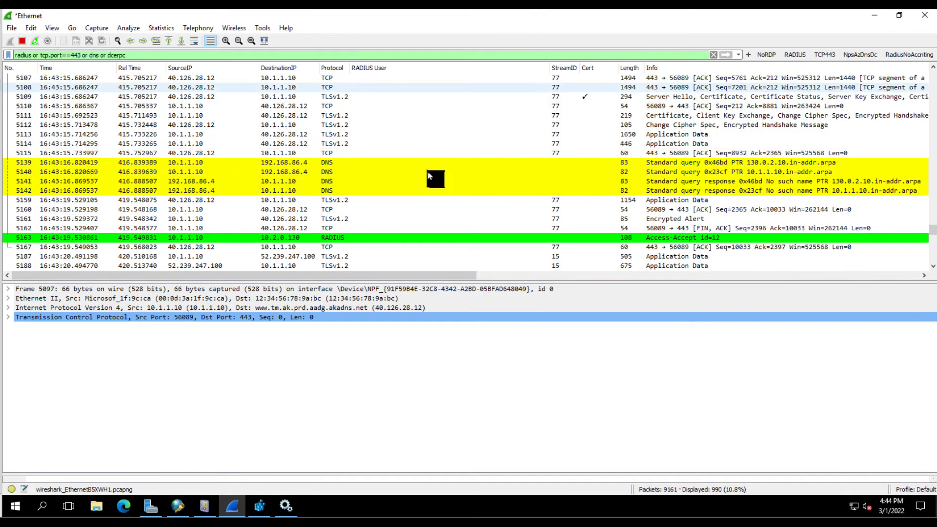
{"action": "left_click", "coordinate": [479, 239]}
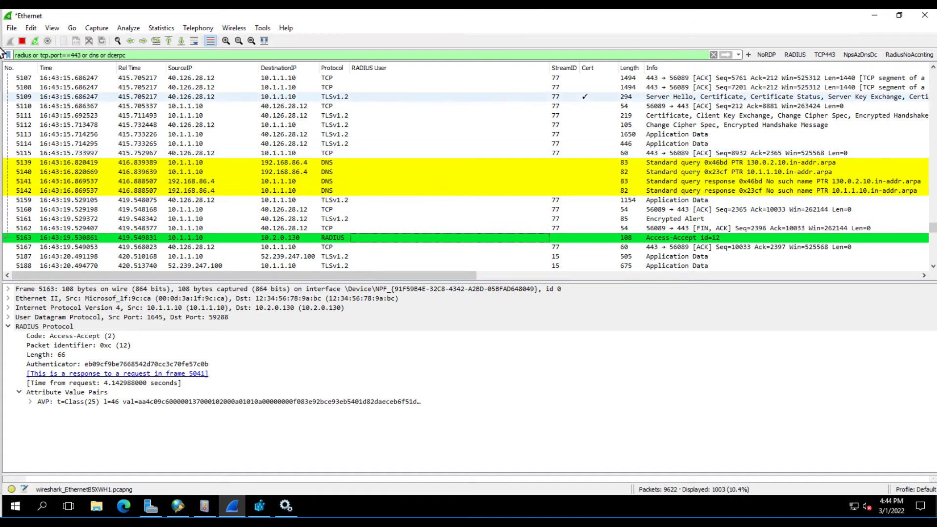
{"action": "left_click", "coordinate": [22, 41]}
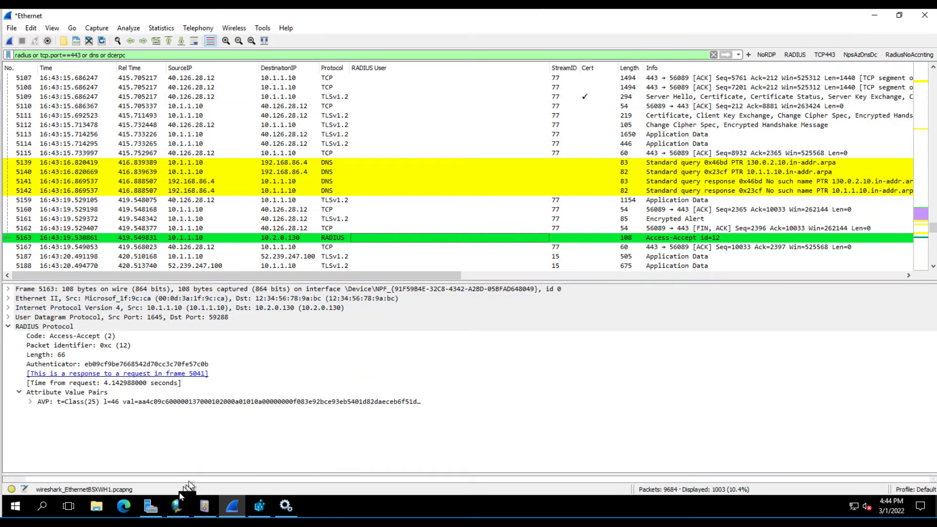
Switch to Network Policy Server and review the Linux Test Acct connection request policy's authentication forwarding settings and user name condition
{"action": "left_click", "coordinate": [179, 511]}
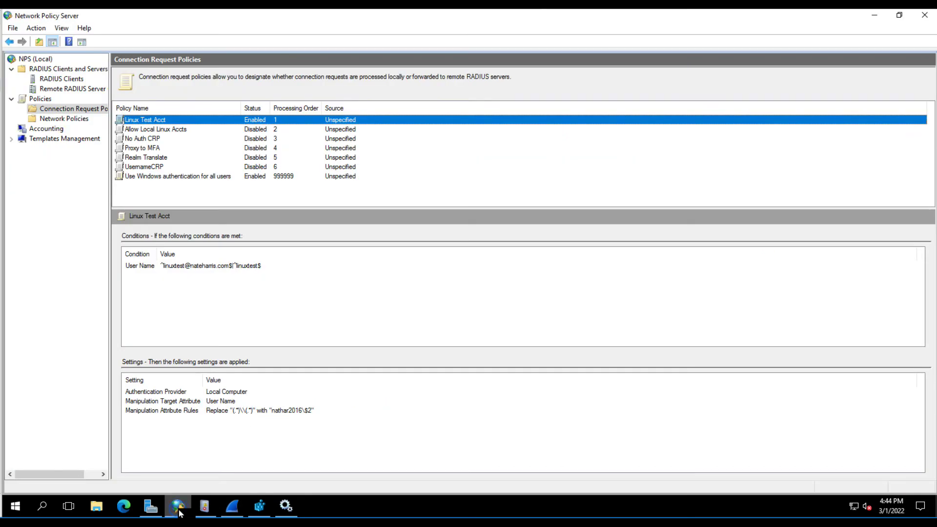
{"action": "double_click", "coordinate": [142, 120]}
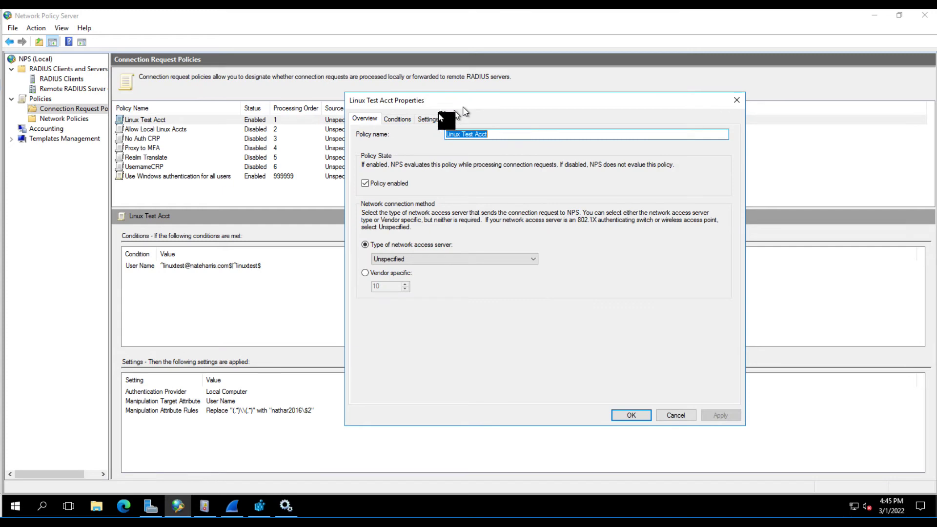
{"action": "left_click", "coordinate": [422, 119]}
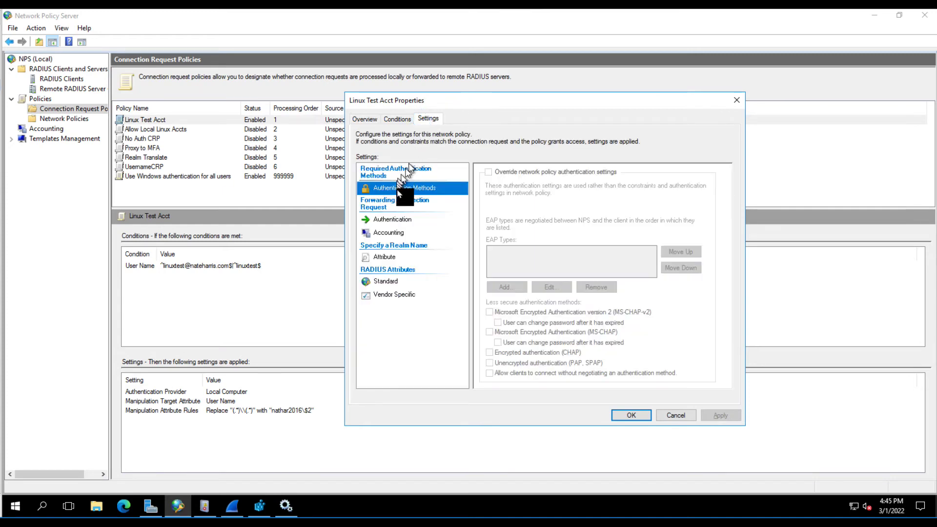
{"action": "left_click", "coordinate": [405, 219]}
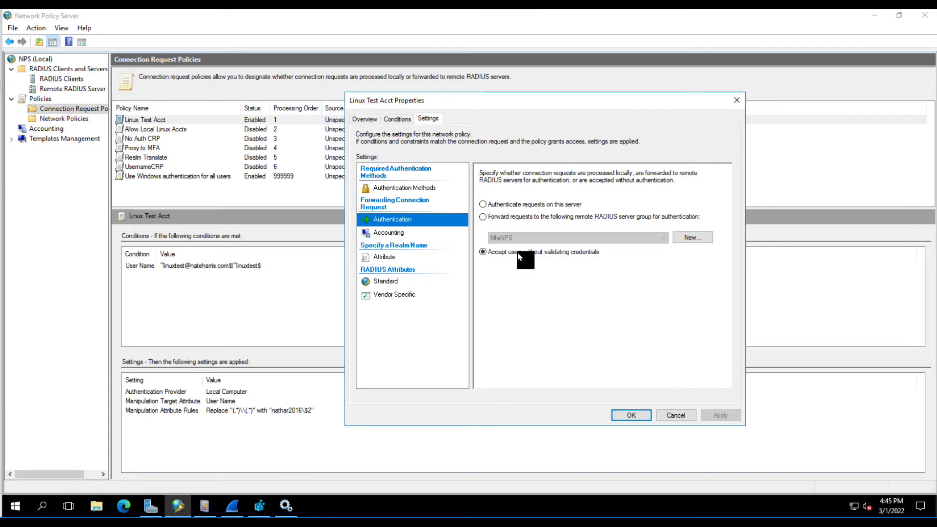
{"action": "left_click", "coordinate": [398, 119]}
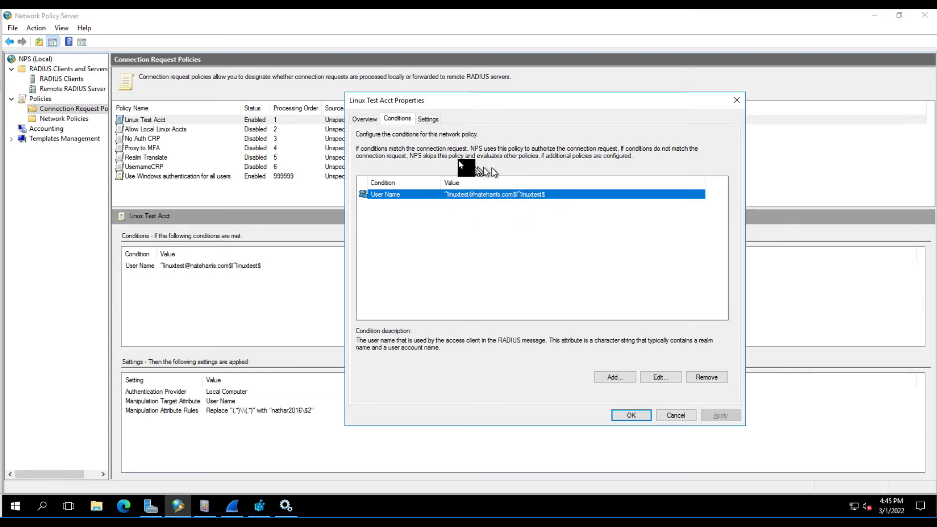
{"action": "left_click", "coordinate": [428, 121]}
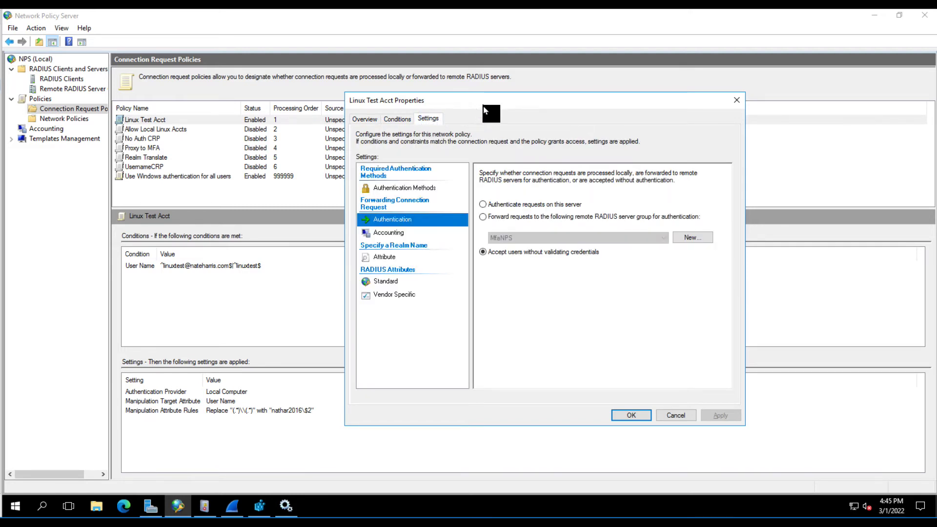
{"action": "left_click_drag", "start_coordinate": [484, 103], "coordinate": [558, 115]}
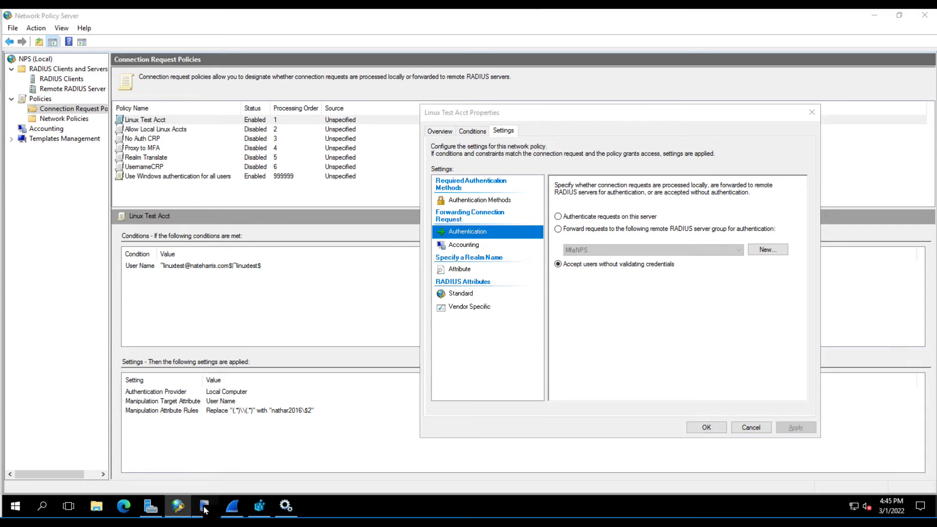
Switch to Event Viewer and view the newest event in the AzureMfa AuthZAdminCh log
{"action": "left_click", "coordinate": [204, 509]}
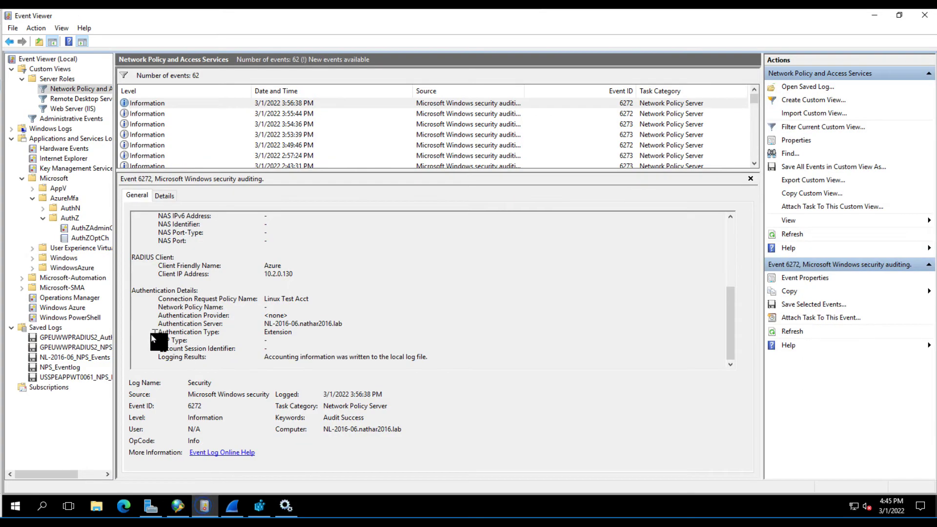
{"action": "left_click", "coordinate": [90, 229]}
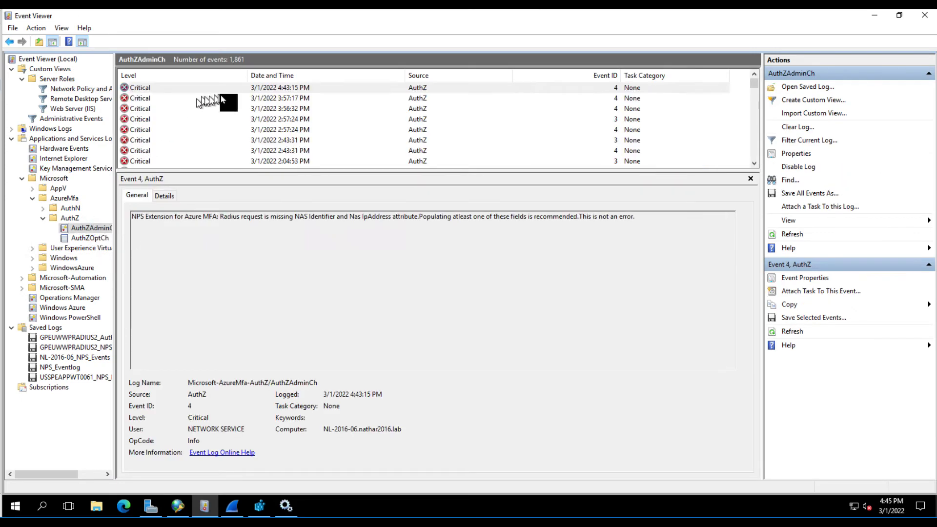
{"action": "left_click", "coordinate": [232, 88]}
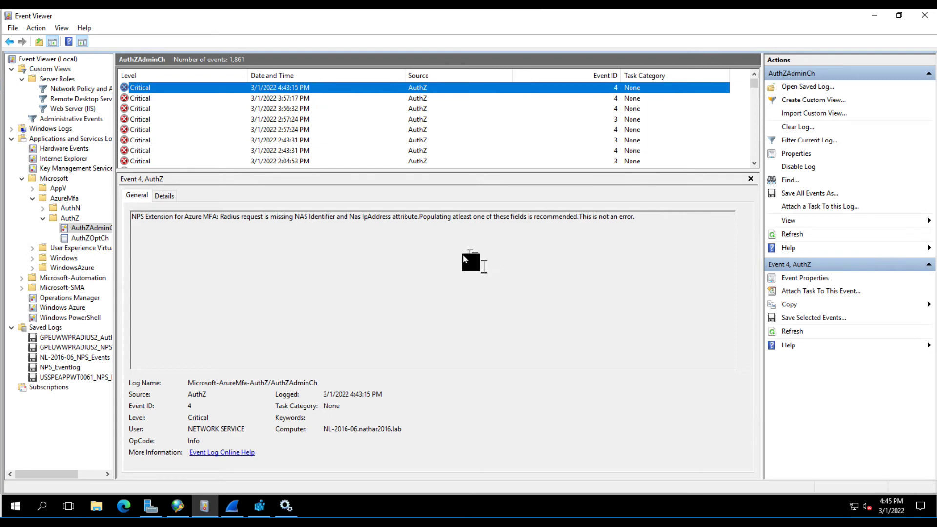
Go through the older AuthZAdminCh events down to the Event ID 3 entry logged at 2:57:24 PM
{"action": "left_click", "coordinate": [283, 99]}
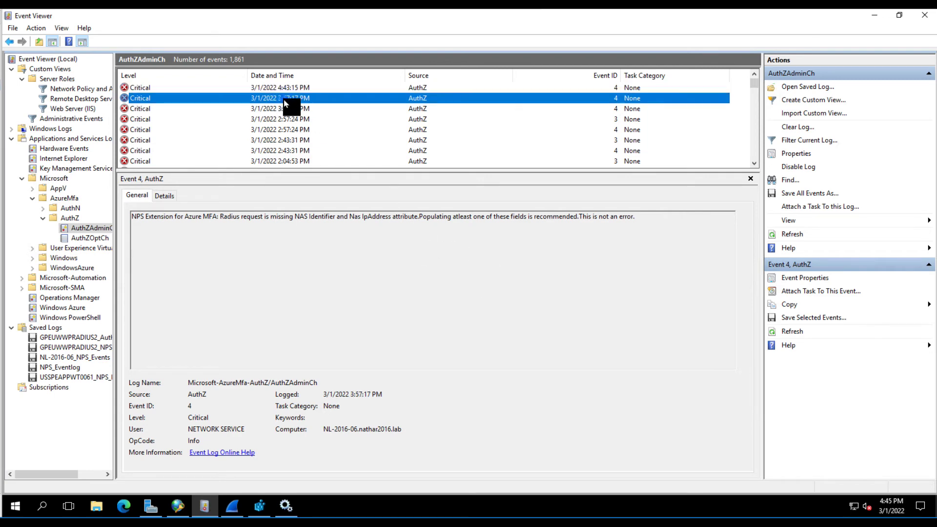
{"action": "left_click", "coordinate": [283, 109]}
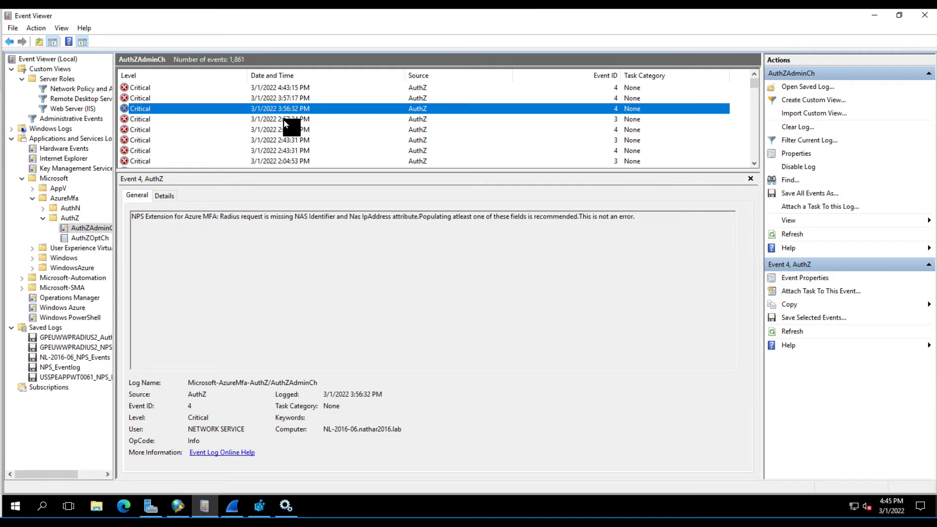
{"action": "left_click", "coordinate": [283, 119]}
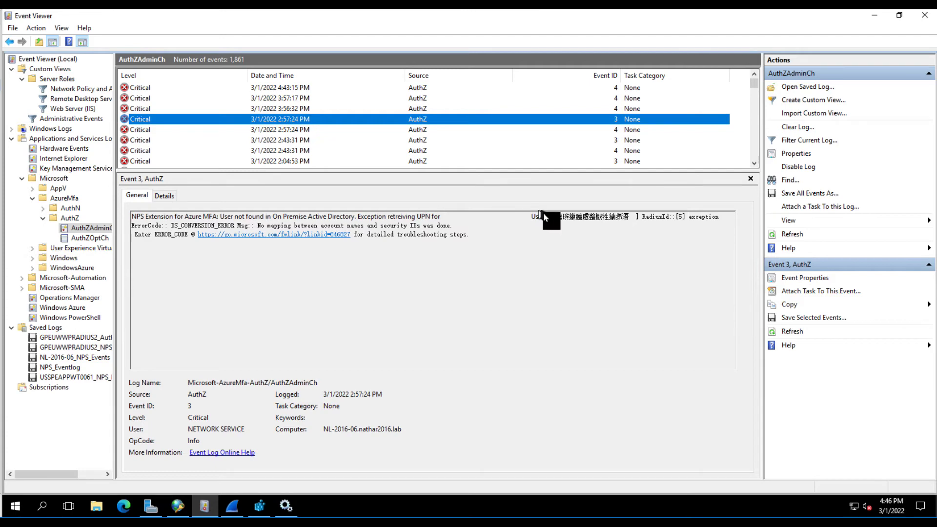
Highlight the garbled User value in the 2:57:24 PM event's message and examine it alongside the error text
{"action": "left_click_drag", "start_coordinate": [547, 220], "coordinate": [634, 217]}
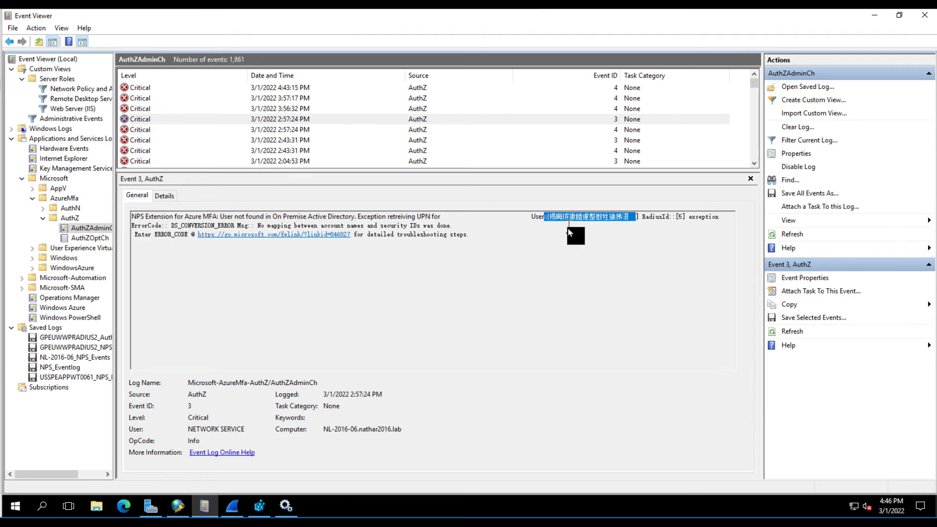
{"action": "left_click", "coordinate": [631, 215]}
{"action": "left_click_drag", "start_coordinate": [631, 216], "coordinate": [558, 217]}
{"action": "left_click_drag", "start_coordinate": [630, 216], "coordinate": [554, 220]}
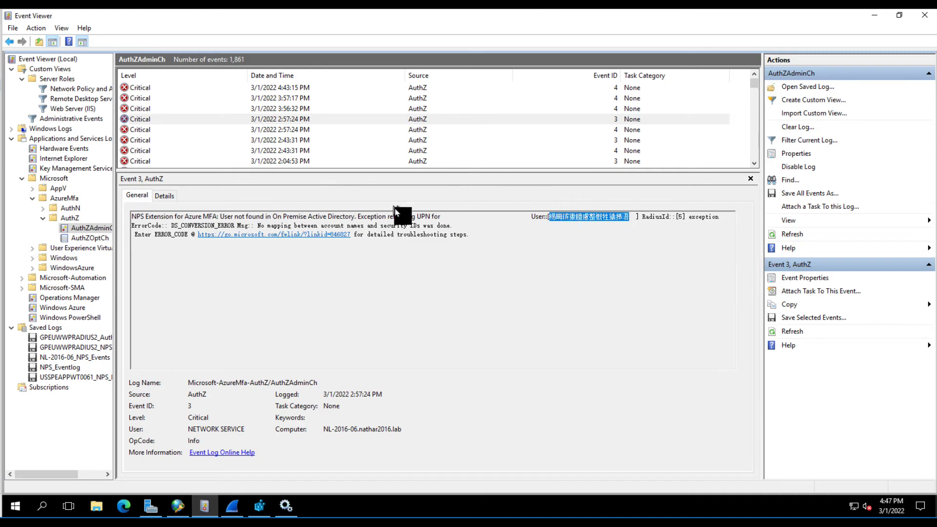
{"action": "left_click_drag", "start_coordinate": [634, 218], "coordinate": [555, 220]}
{"action": "left_click", "coordinate": [268, 119]}
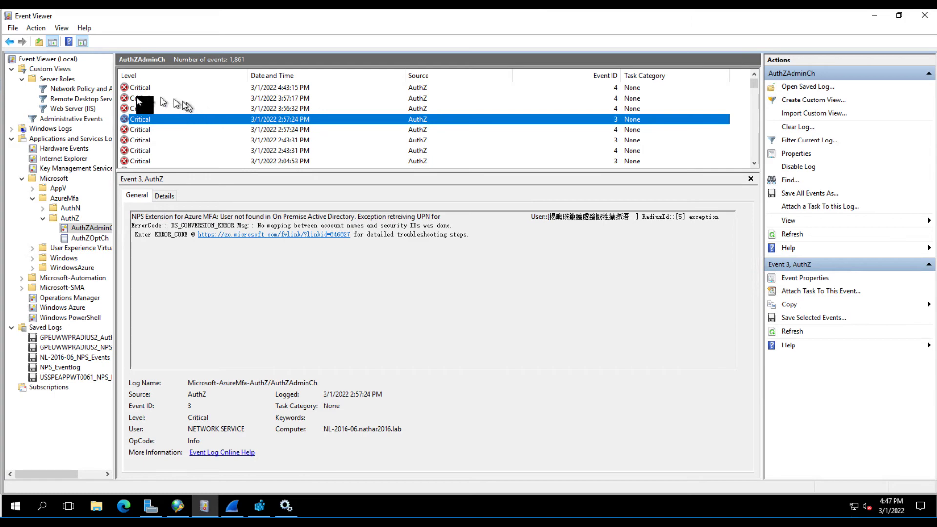
Open the Network Policy and Access Services view and review the 2:57:24 PM event's account name and authentication details
{"action": "left_click", "coordinate": [87, 91]}
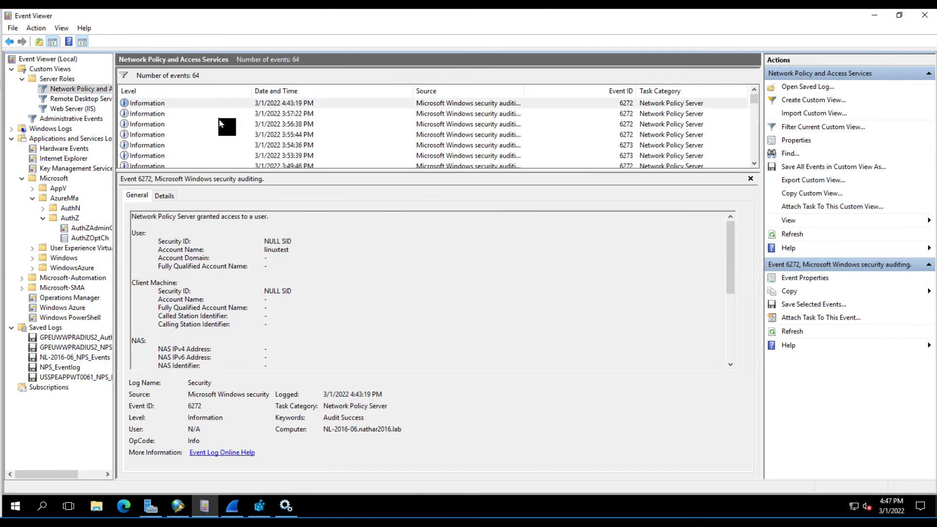
{"action": "scroll", "coordinate": [219, 123], "scroll_direction": "down", "scroll_amount": 1}
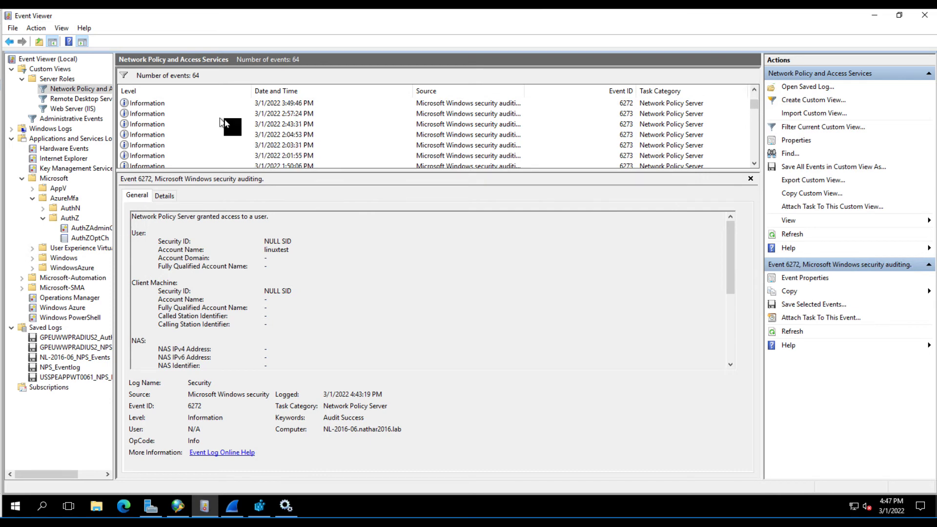
{"action": "left_click", "coordinate": [317, 115]}
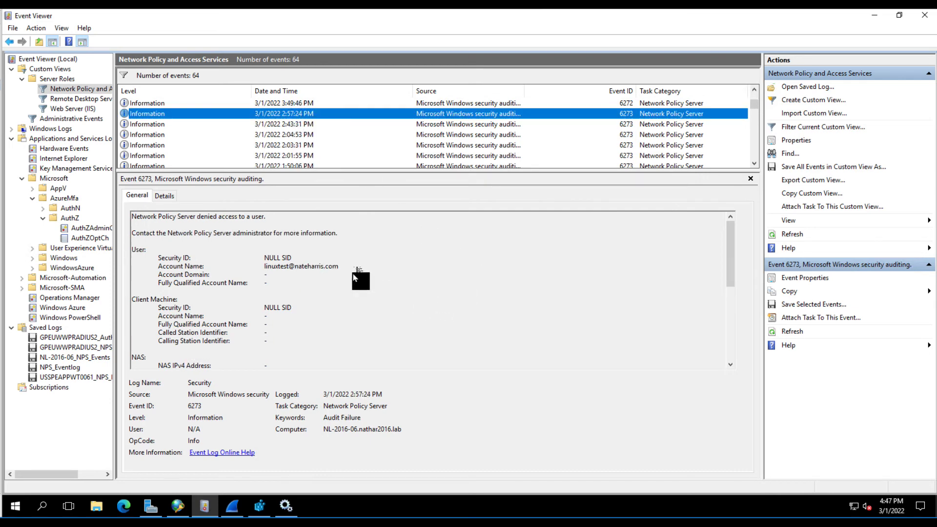
{"action": "left_click_drag", "start_coordinate": [344, 267], "coordinate": [265, 268]}
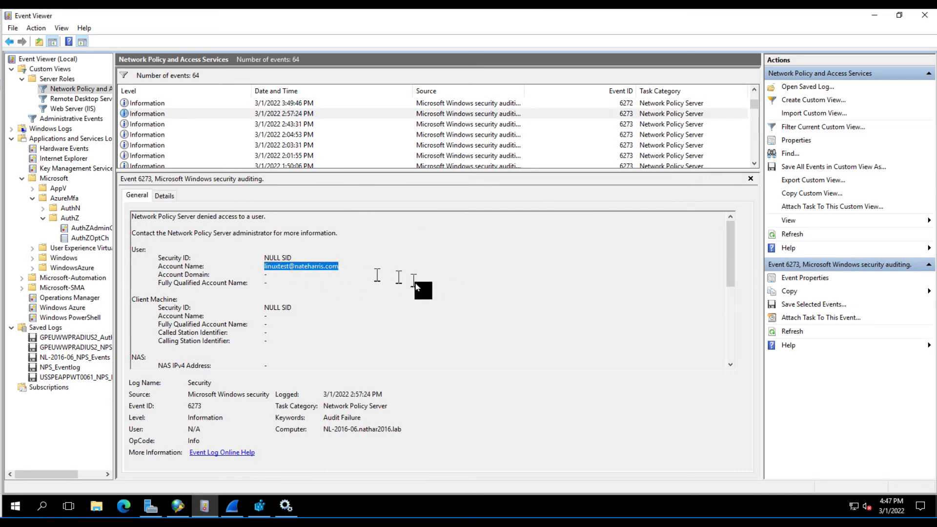
{"action": "scroll", "coordinate": [390, 278], "scroll_direction": "down", "scroll_amount": 5}
{"action": "scroll", "coordinate": [418, 288], "scroll_direction": "down", "scroll_amount": 3}
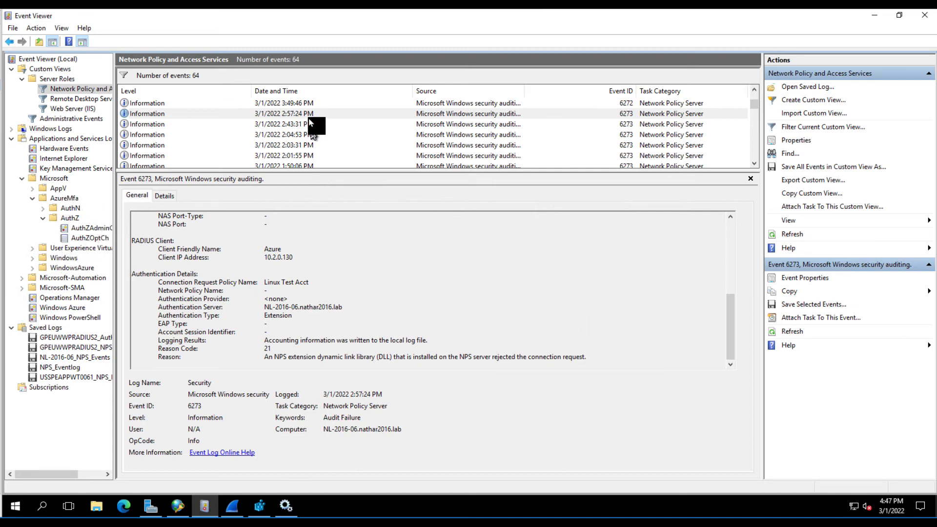
View the 3:49:46 PM event and review the 3:53:39 PM event's user, connection request policy and reason details
{"action": "left_click", "coordinate": [300, 104]}
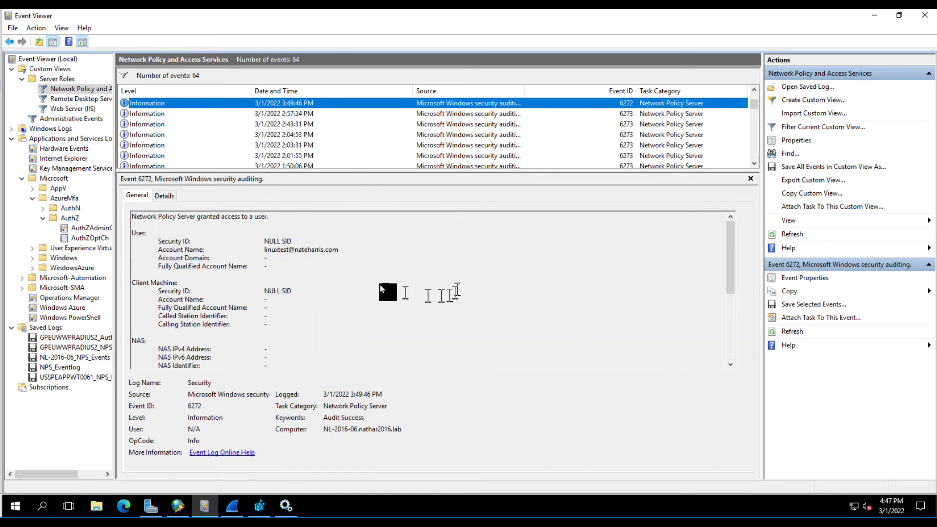
{"action": "scroll", "coordinate": [431, 141], "scroll_direction": "up", "scroll_amount": 1}
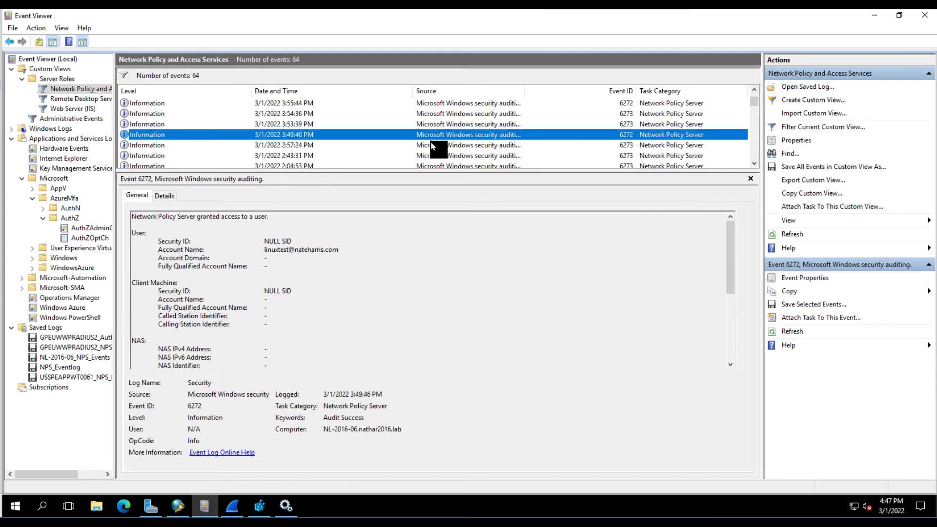
{"action": "left_click", "coordinate": [304, 125]}
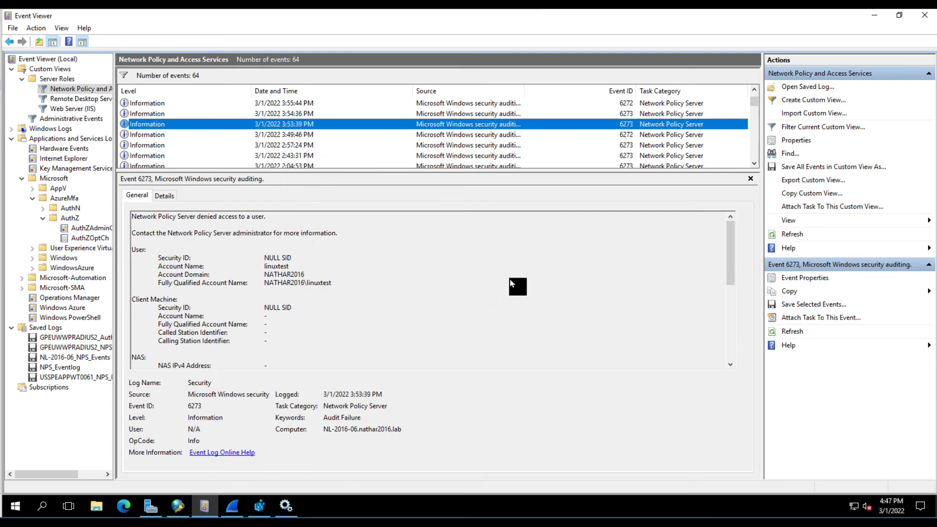
{"action": "scroll", "coordinate": [519, 270], "scroll_direction": "down", "scroll_amount": 1}
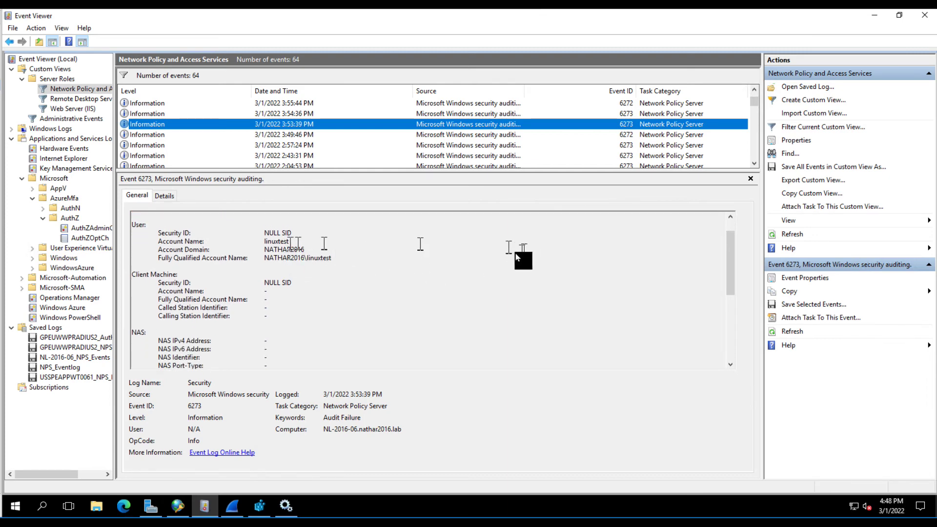
{"action": "scroll", "coordinate": [513, 253], "scroll_direction": "down", "scroll_amount": 6}
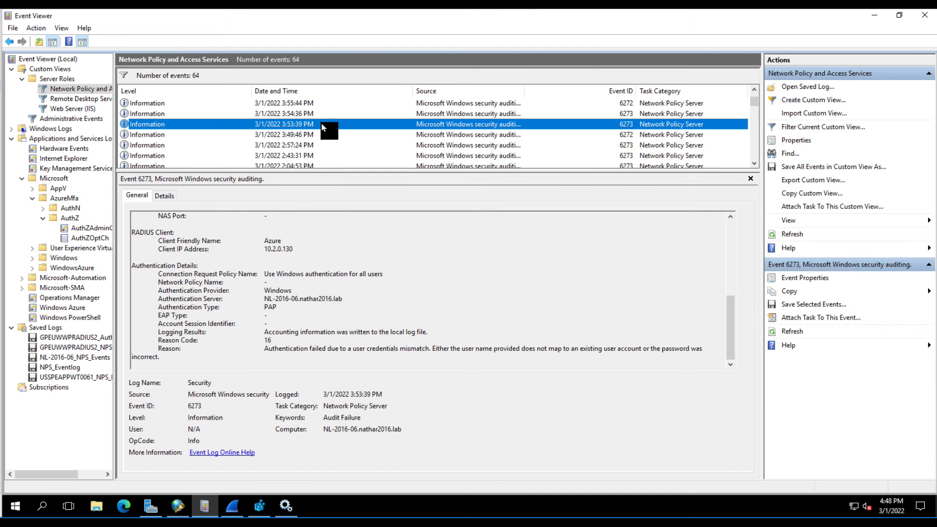
{"action": "scroll", "coordinate": [313, 120], "scroll_direction": "up", "scroll_amount": 1}
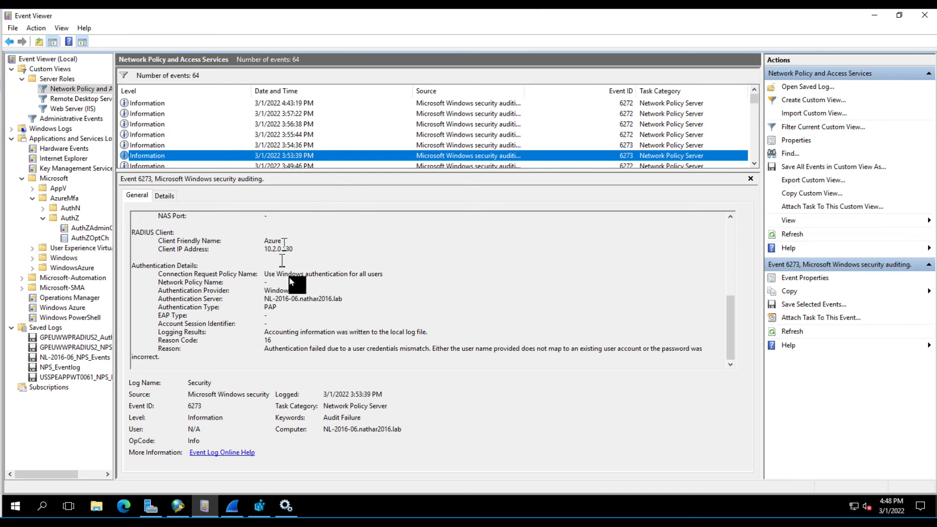
Switch to Network Policy Server and inspect the Linux Test Acct policy's User-Name attribute manipulation rule, closing it without changes
{"action": "left_click", "coordinate": [179, 504]}
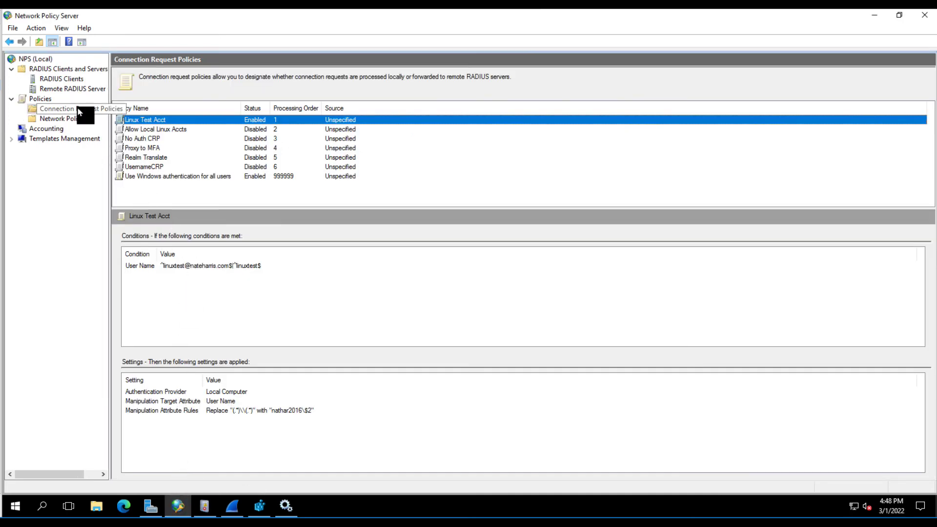
{"action": "double_click", "coordinate": [159, 121]}
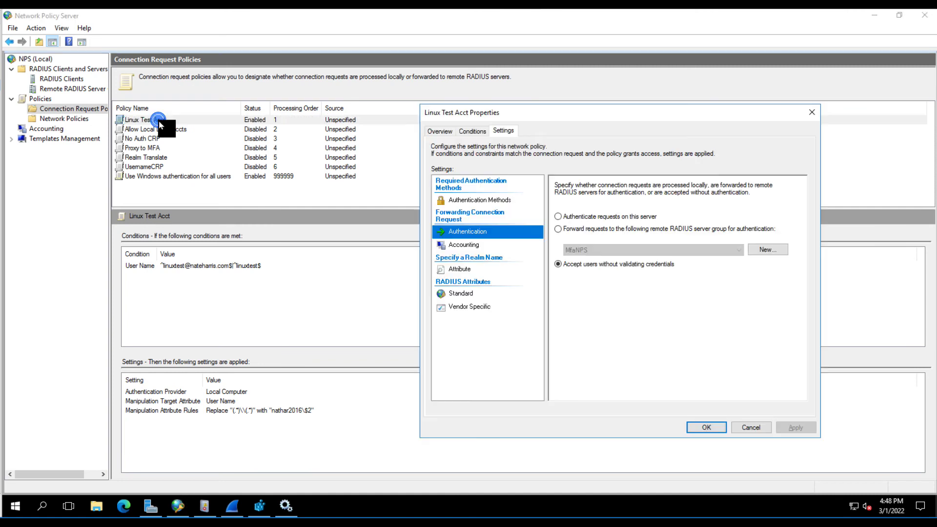
{"action": "left_click", "coordinate": [464, 268]}
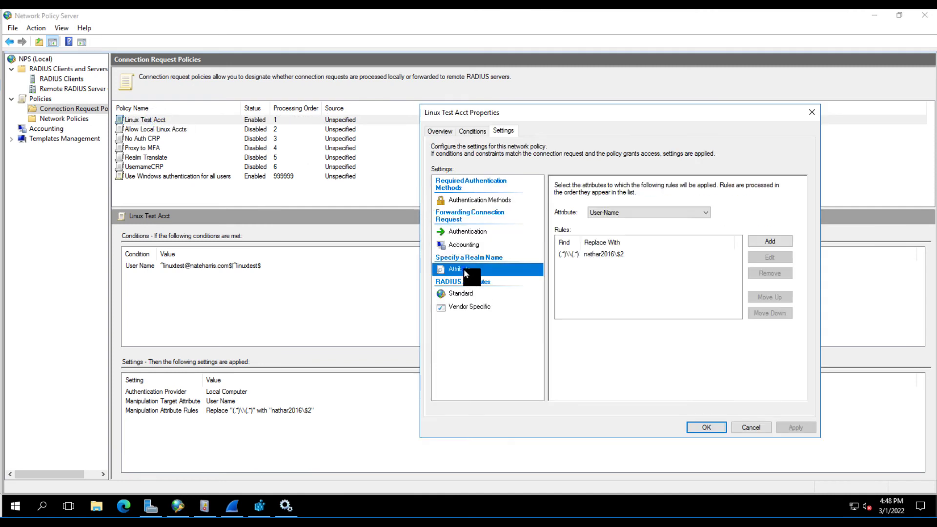
{"action": "left_click", "coordinate": [587, 255]}
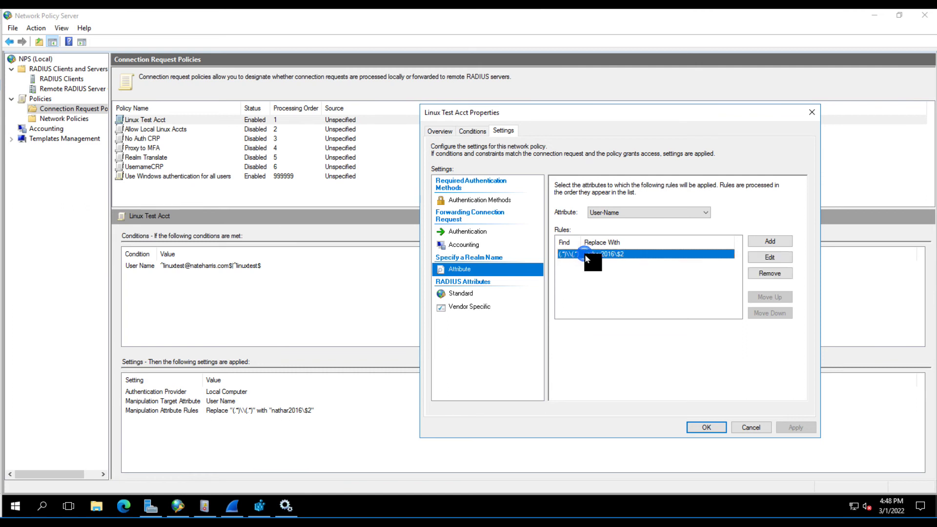
{"action": "left_click", "coordinate": [781, 257]}
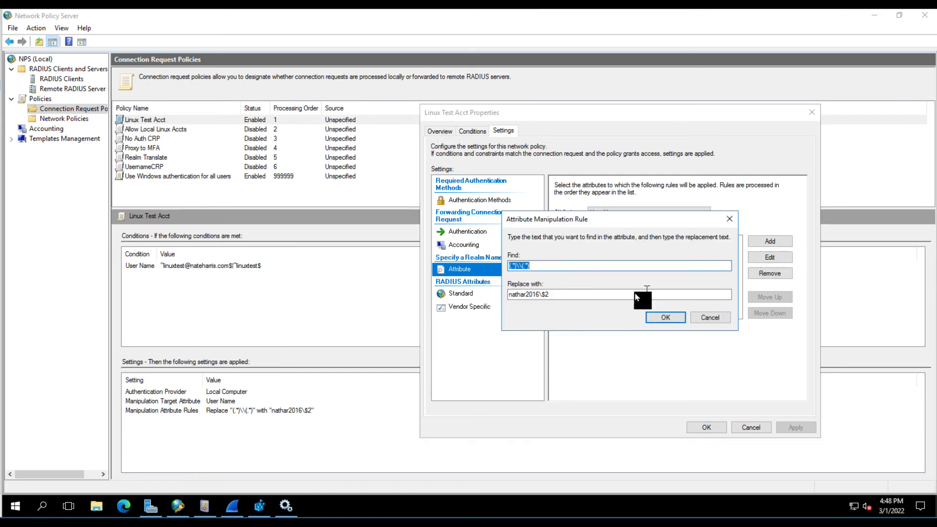
{"action": "left_click", "coordinate": [565, 266]}
{"action": "left_click", "coordinate": [548, 296]}
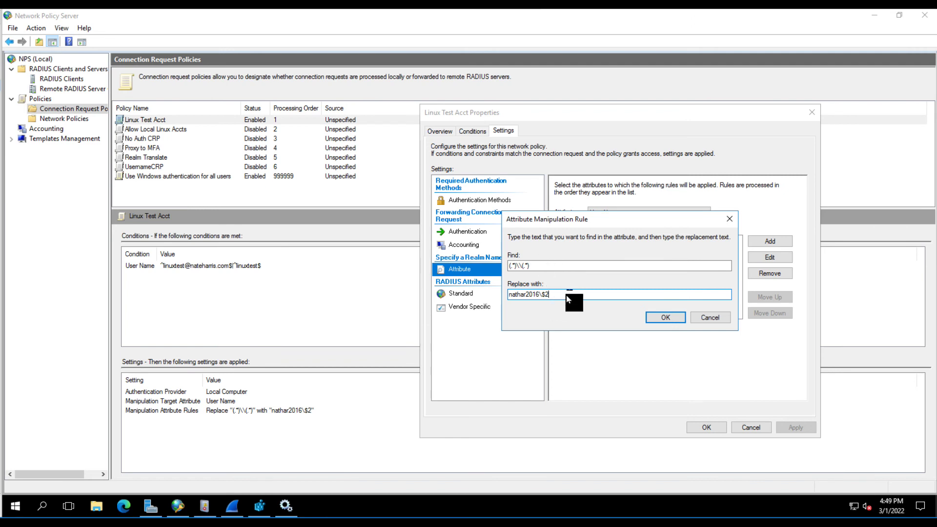
{"action": "left_click", "coordinate": [704, 318]}
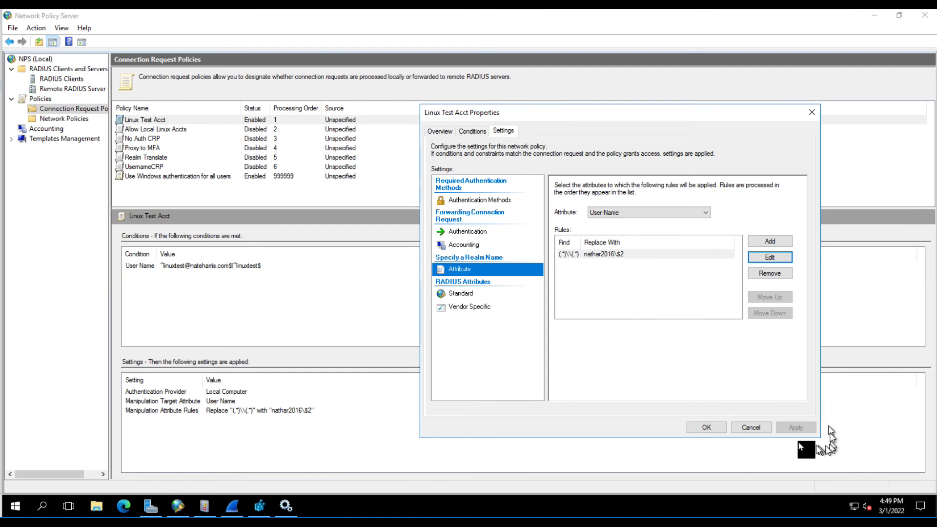
{"action": "left_click", "coordinate": [750, 430]}
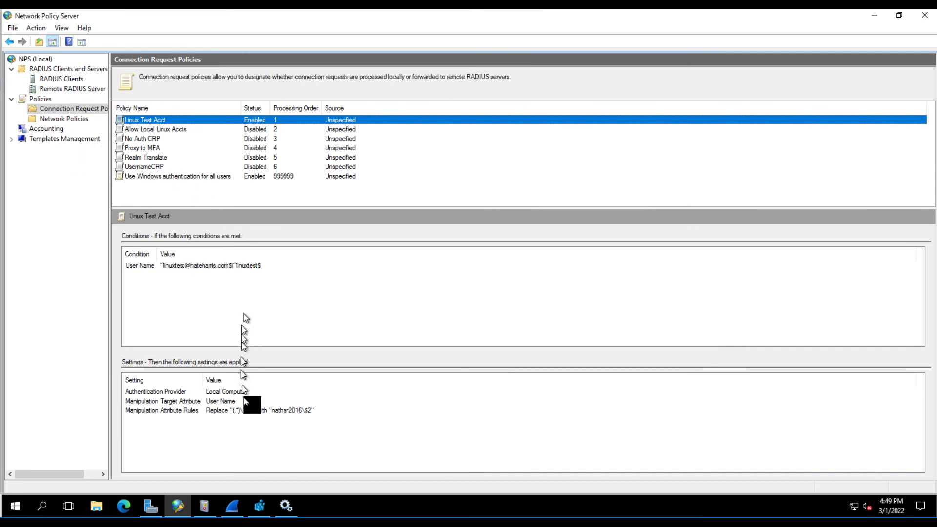
Switch to Event Viewer and review the 4:43:19 PM event's account name, RADIUS client and authentication details
{"action": "left_click", "coordinate": [205, 506]}
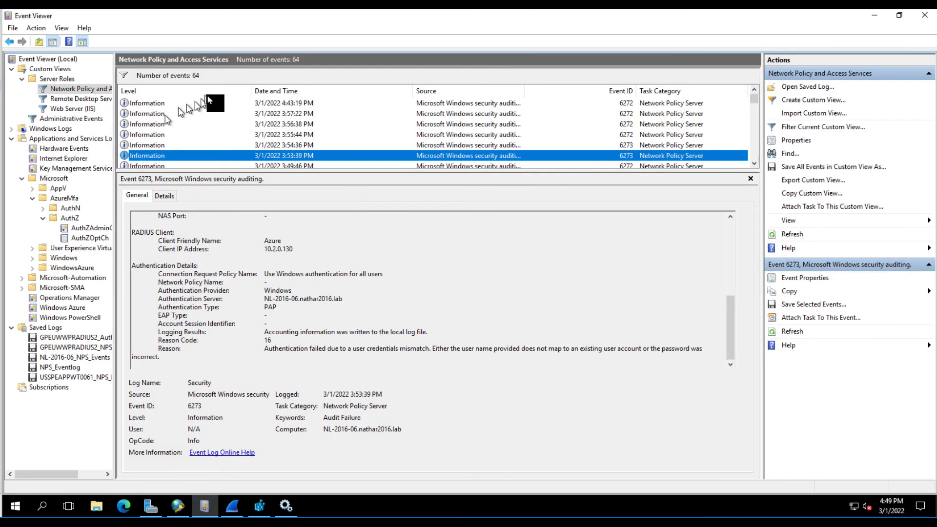
{"action": "left_click", "coordinate": [271, 104]}
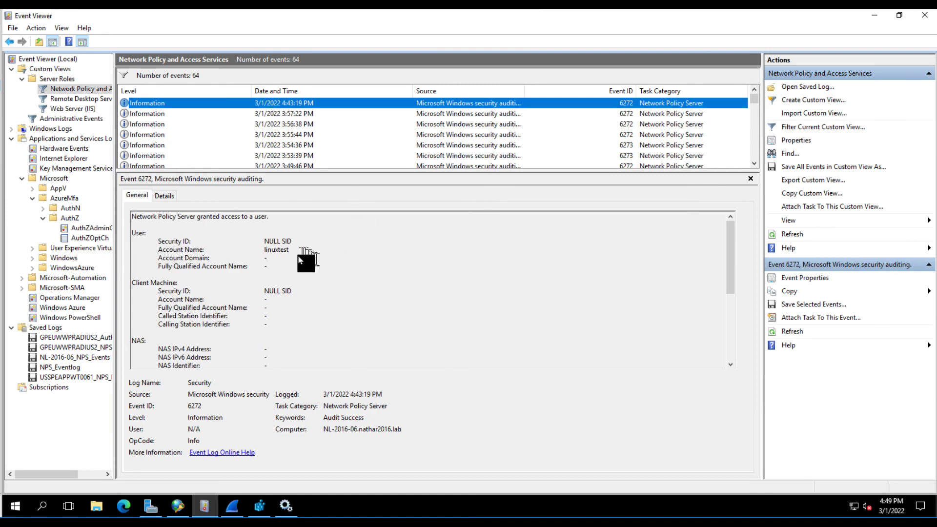
{"action": "double_click", "coordinate": [265, 250]}
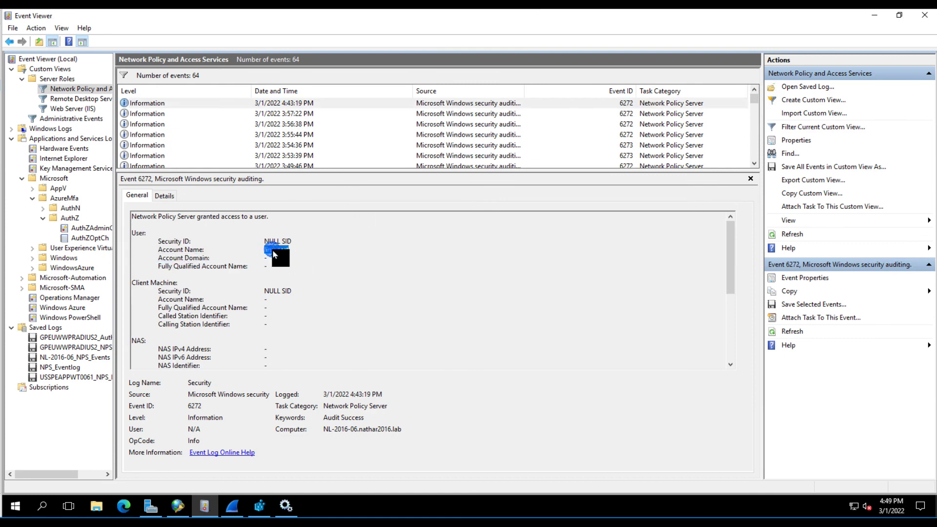
{"action": "left_click", "coordinate": [361, 251]}
{"action": "scroll", "coordinate": [463, 253], "scroll_direction": "down", "scroll_amount": 3}
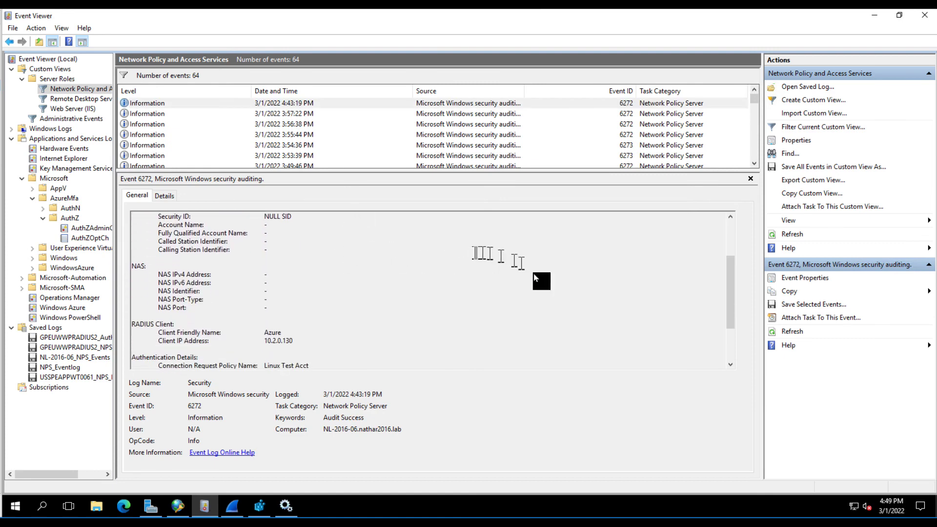
{"action": "scroll", "coordinate": [533, 303], "scroll_direction": "down", "scroll_amount": 3}
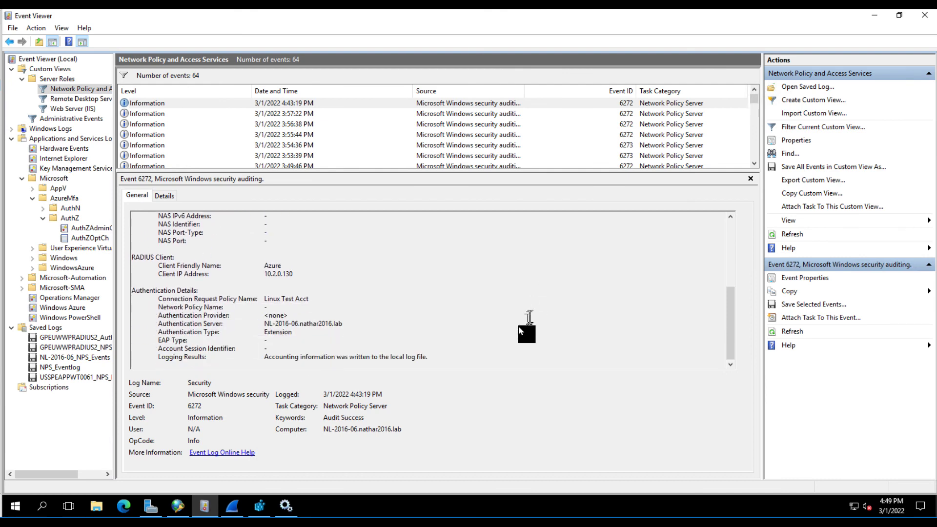